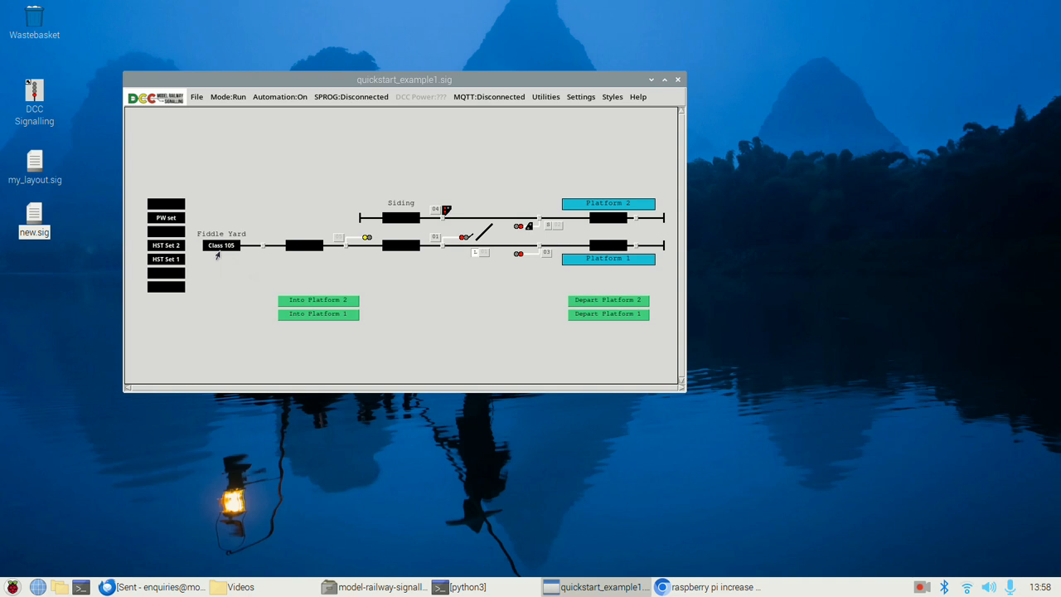
Replace Class 105 in the Fiddle Yard with HST Set 2, storing Class 105 in the sixth section and PW set in the third
{"action": "left_click", "coordinate": [168, 279]}
{"action": "left_click", "coordinate": [168, 233]}
{"action": "left_click", "coordinate": [221, 249]}
Return HST Set 2 to its storage section, placing HST Set 1 in the Fiddle Yard and Class 105 at Platform 1
{"action": "left_click", "coordinate": [173, 248]}
{"action": "left_click", "coordinate": [171, 264]}
{"action": "left_click", "coordinate": [207, 247]}
{"action": "left_click", "coordinate": [601, 249]}
Move PW set via Platform 2 to the first storage section, and Class 105 from Platform 1 to the second
{"action": "left_click", "coordinate": [166, 231]}
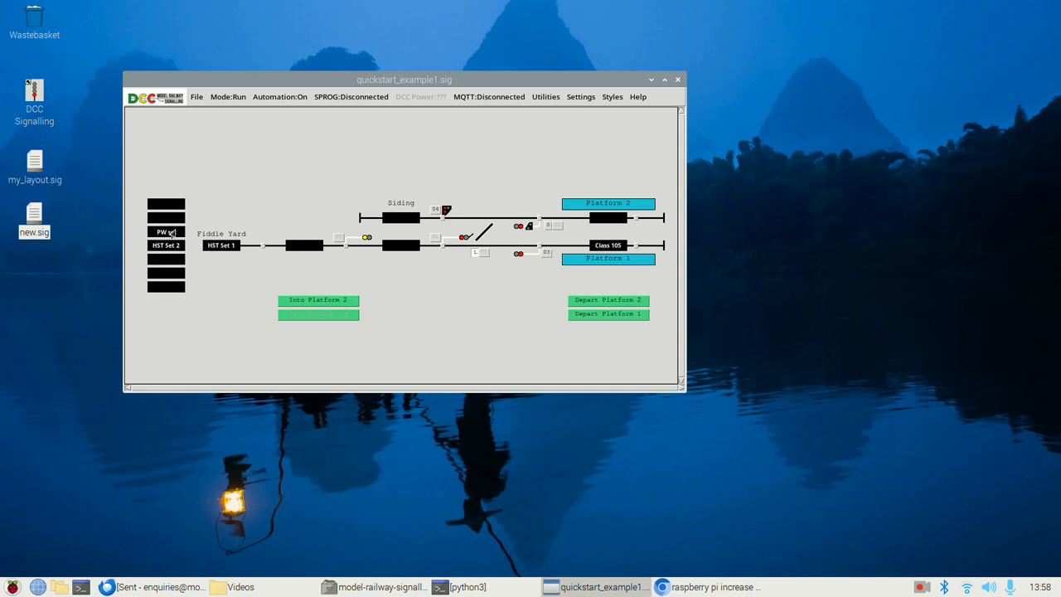
{"action": "left_click", "coordinate": [603, 219]}
{"action": "left_click", "coordinate": [162, 204]}
{"action": "left_click", "coordinate": [605, 245]}
{"action": "left_click", "coordinate": [160, 217]}
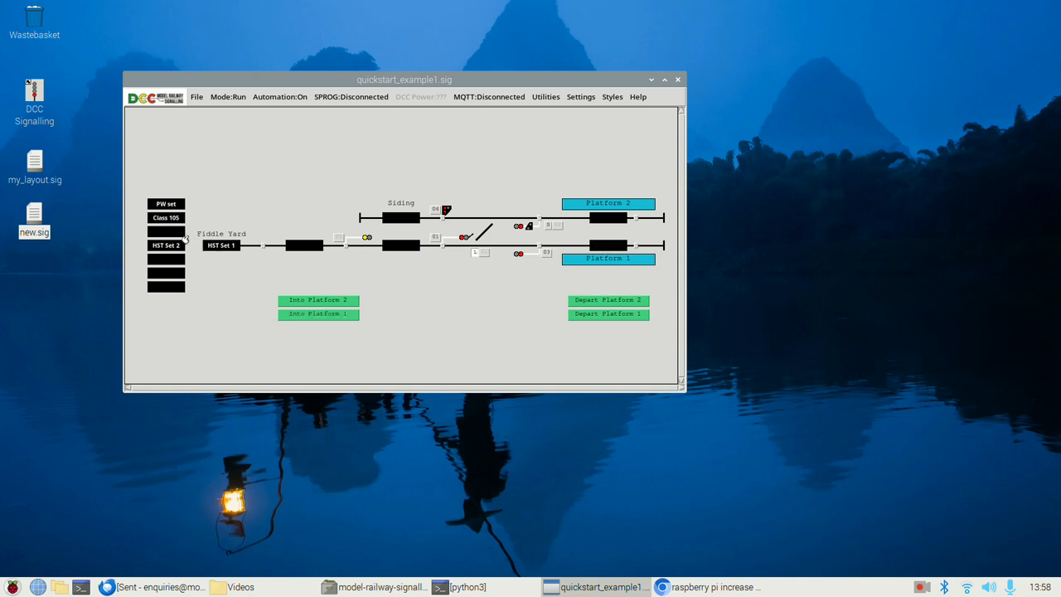
{"action": "left_click", "coordinate": [162, 233]}
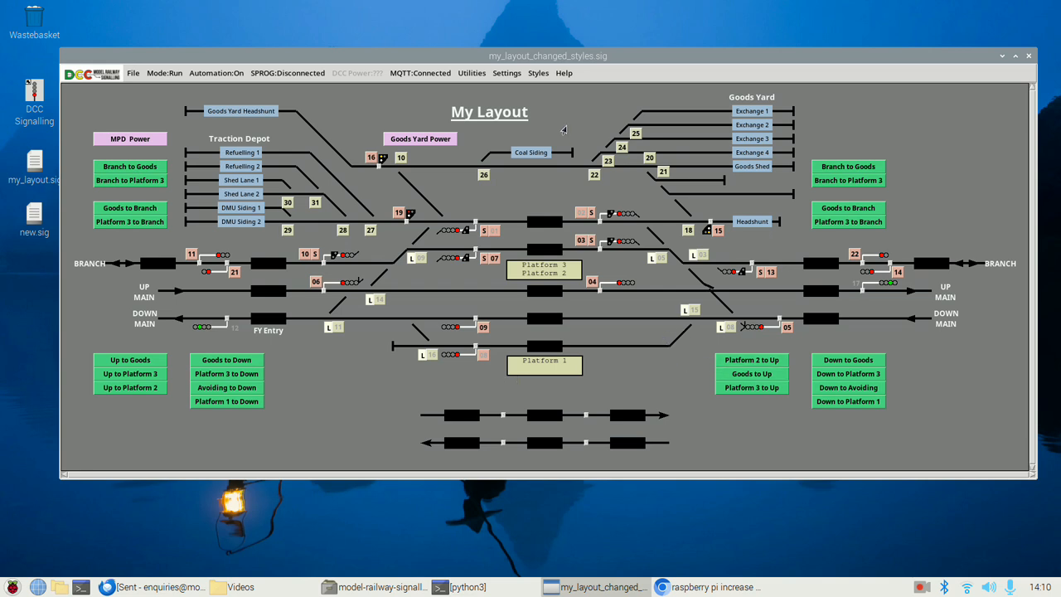
Choose #942600 as the default line colour in the route and point line styles
{"action": "left_click", "coordinate": [539, 74]}
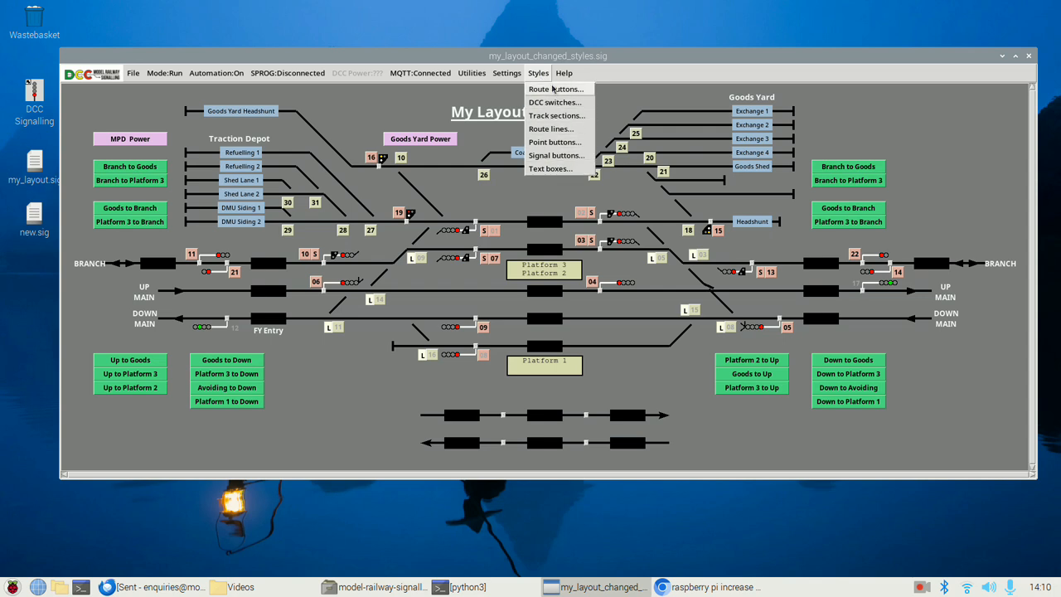
{"action": "left_click", "coordinate": [554, 129]}
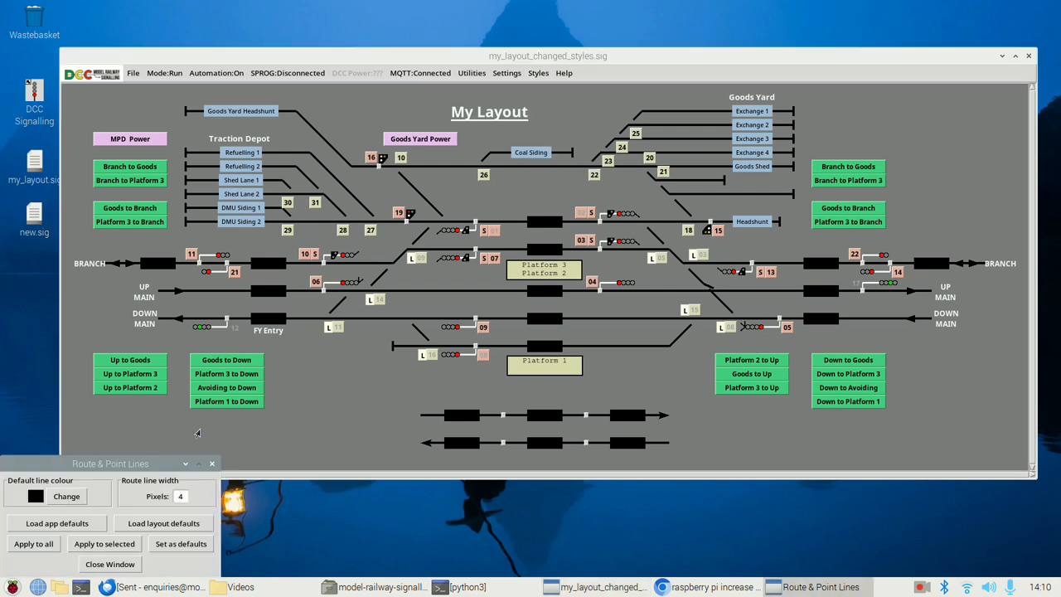
{"action": "left_click_drag", "start_coordinate": [157, 460], "coordinate": [890, 241]}
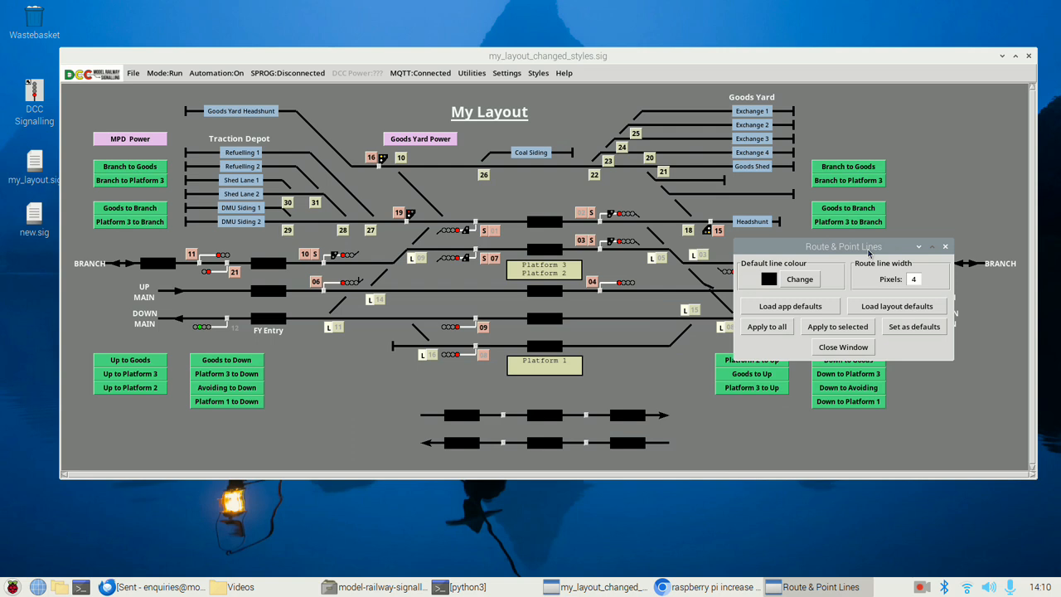
{"action": "left_click", "coordinate": [800, 279]}
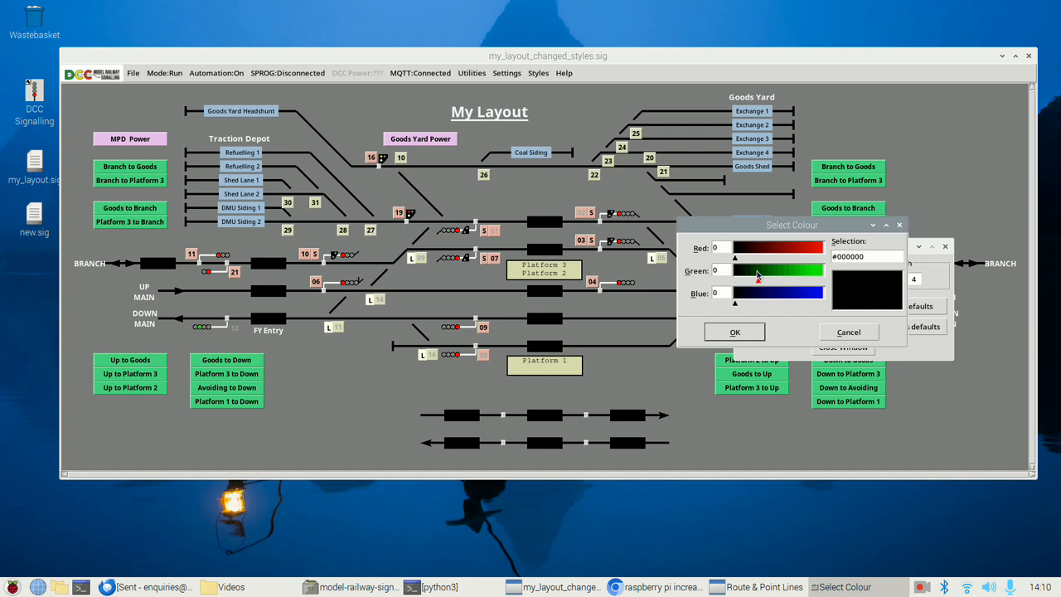
{"action": "left_click", "coordinate": [757, 276]}
{"action": "left_click", "coordinate": [784, 251]}
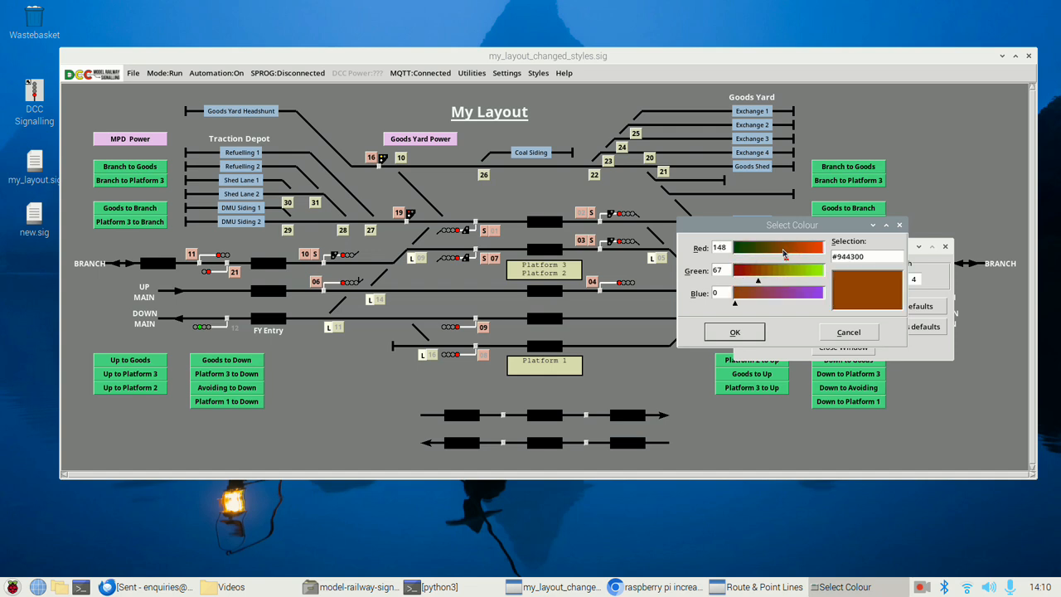
{"action": "left_click", "coordinate": [748, 274]}
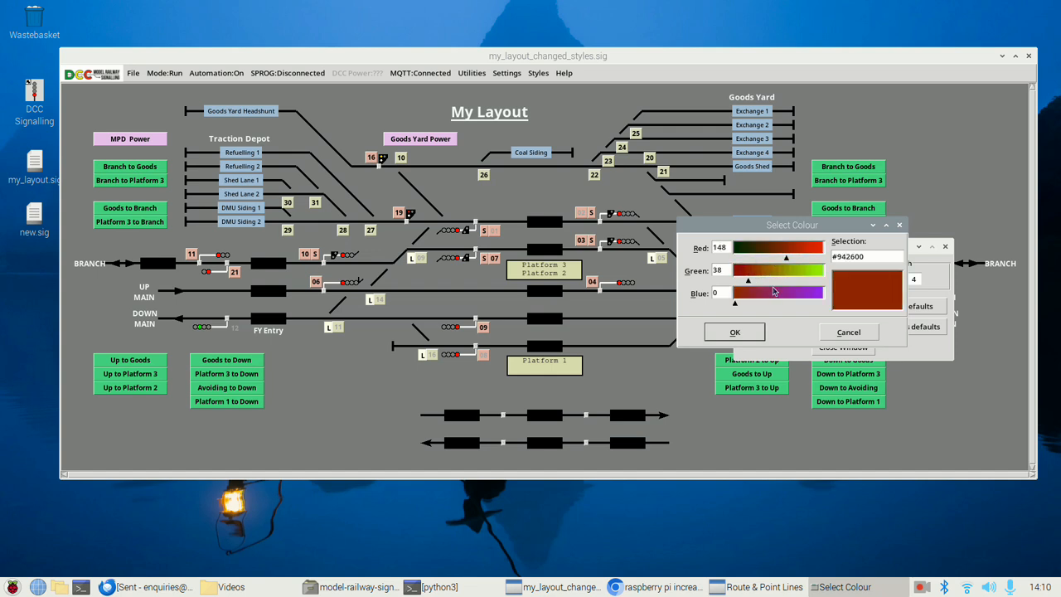
{"action": "left_click", "coordinate": [734, 332]}
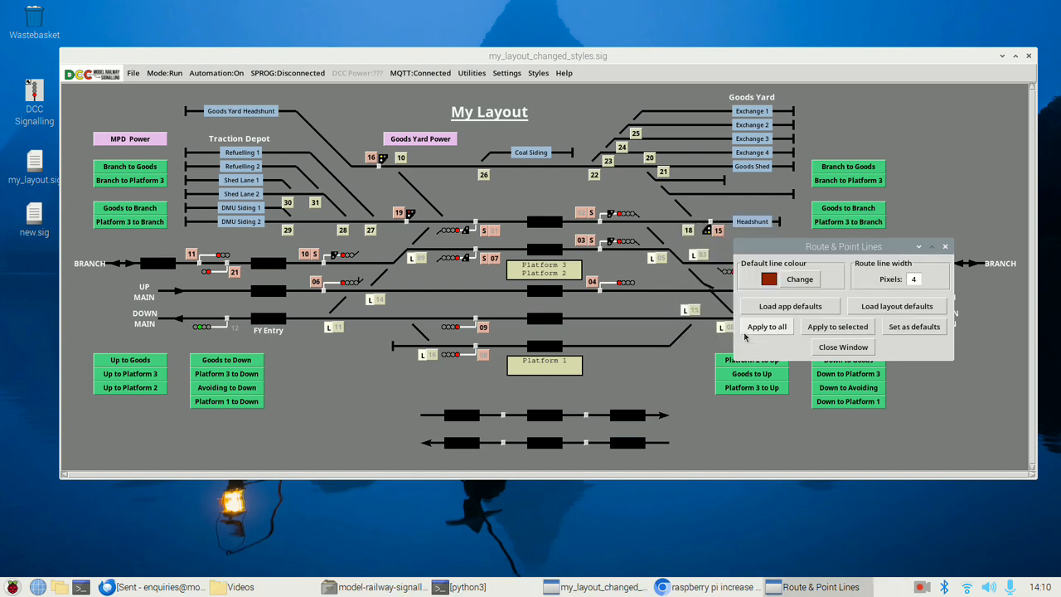
Set the route line width to 5 pixels and apply the line style to the whole layout
{"action": "left_click", "coordinate": [913, 279]}
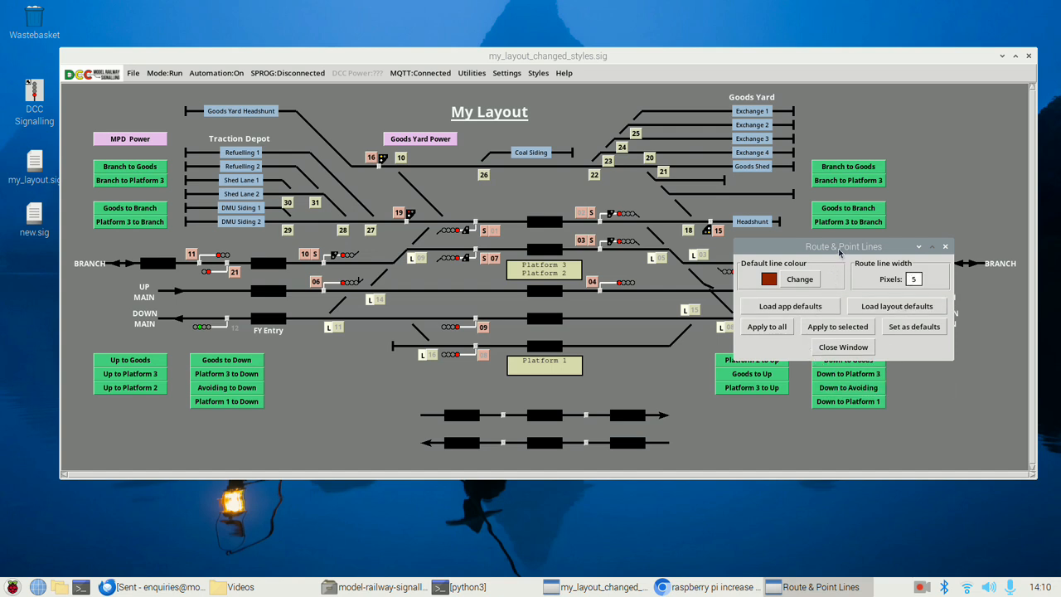
{"action": "left_click_drag", "start_coordinate": [838, 249], "coordinate": [892, 148]}
{"action": "left_click", "coordinate": [825, 229]}
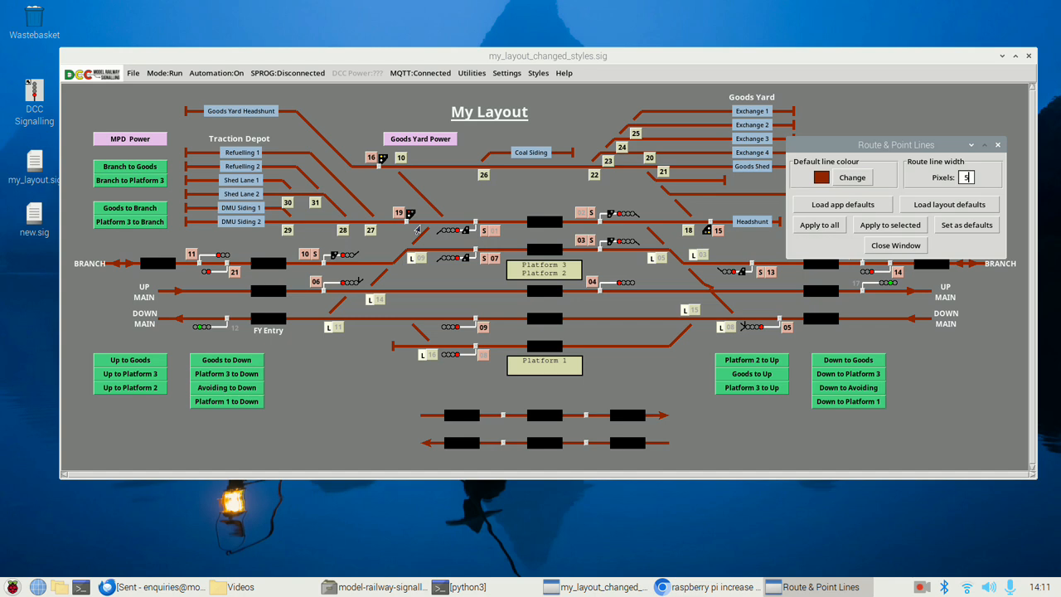
Change the signal button background colour to #e4b1e6 and apply it to all signals
{"action": "left_click", "coordinate": [538, 73]}
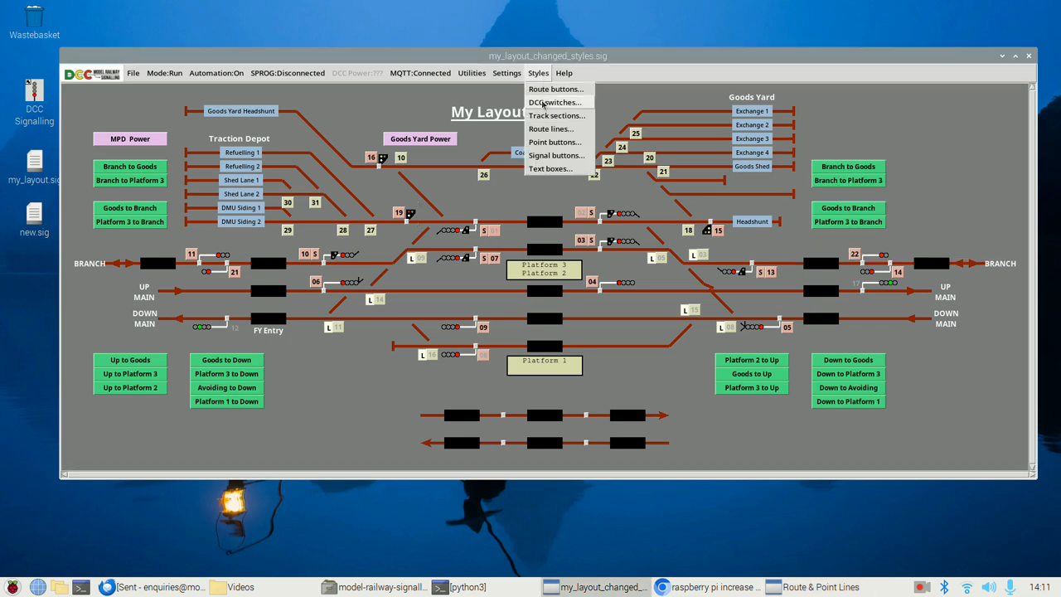
{"action": "left_click", "coordinate": [543, 156]}
{"action": "left_click_drag", "start_coordinate": [147, 406], "coordinate": [737, 187]}
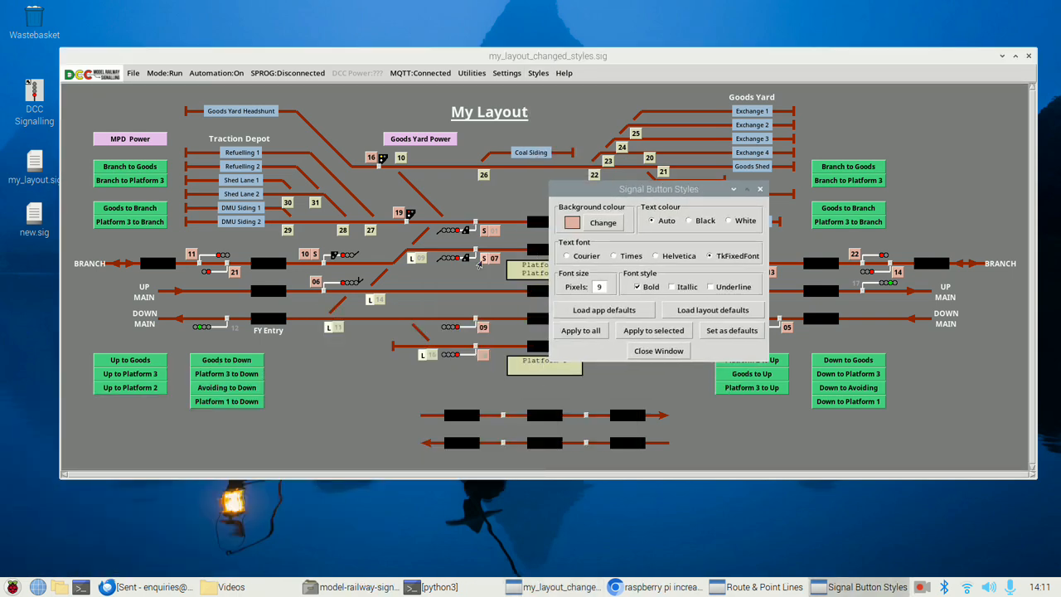
{"action": "left_click", "coordinate": [603, 223]}
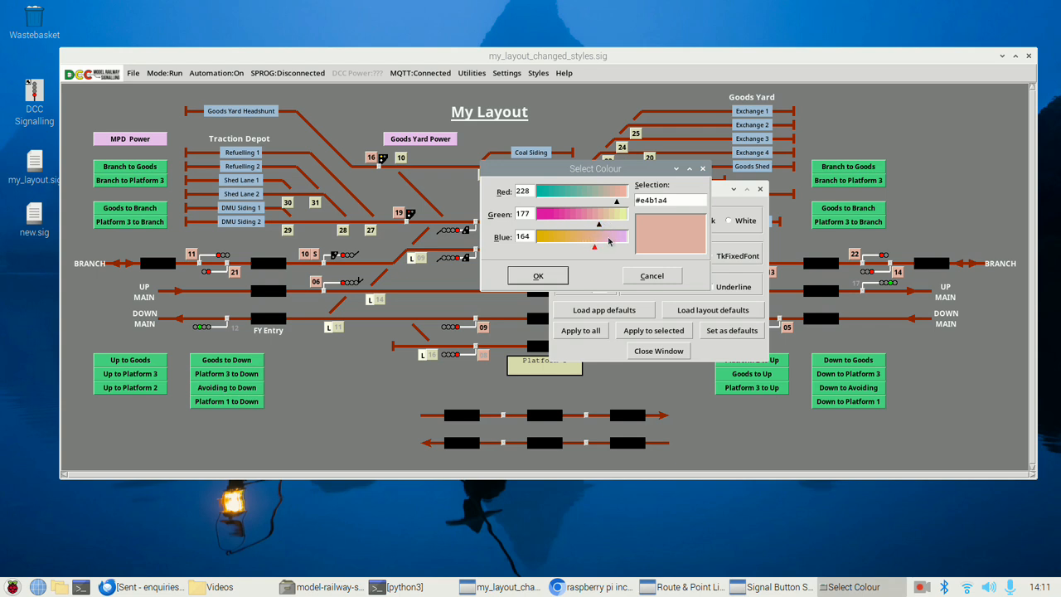
{"action": "left_click", "coordinate": [617, 238]}
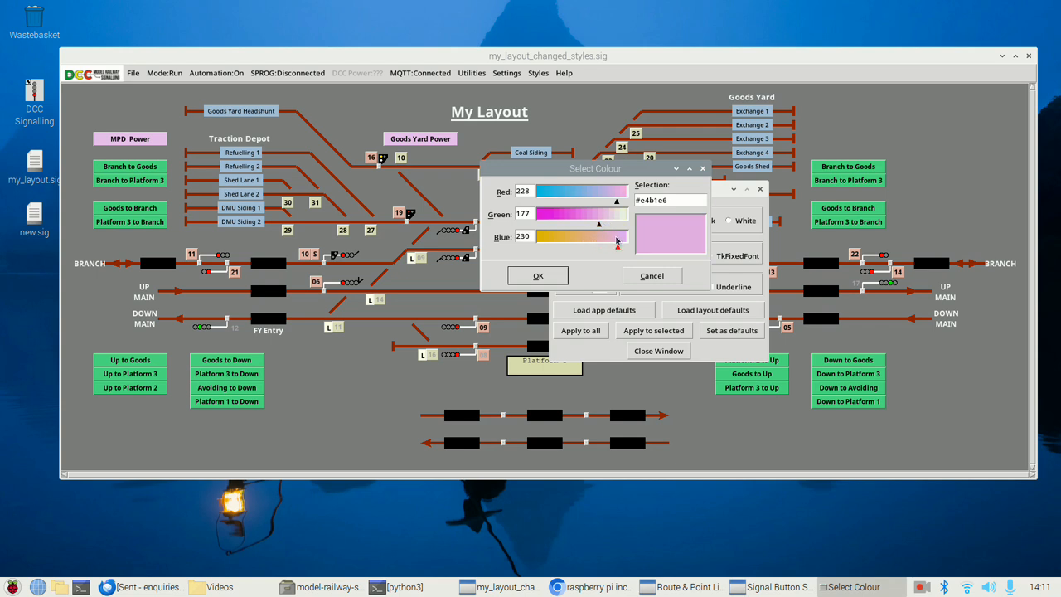
{"action": "left_click", "coordinate": [538, 277]}
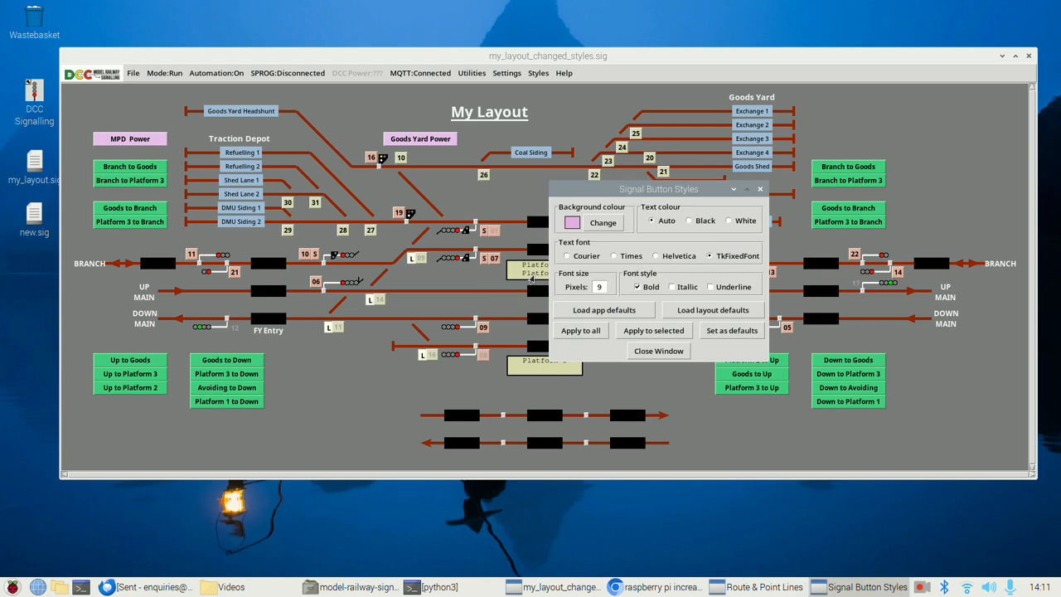
{"action": "left_click", "coordinate": [583, 332]}
{"action": "left_click_drag", "start_coordinate": [624, 189], "coordinate": [745, 100]}
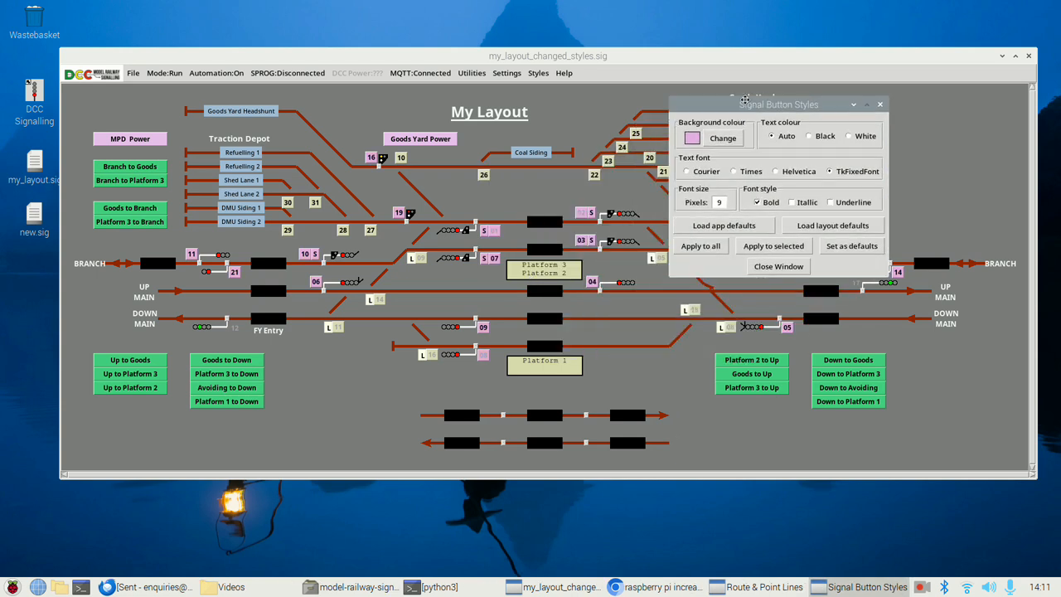
Switch the layout to Edit mode and area-select the objects on its eastern half, from Goods Yard down to track section 15
{"action": "left_click", "coordinate": [683, 389]}
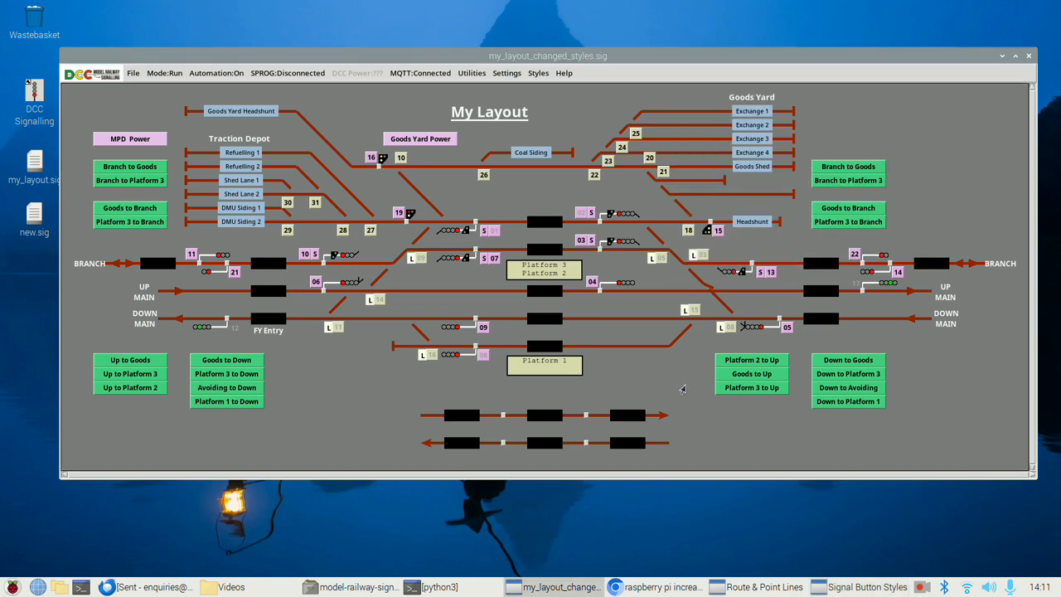
{"action": "key", "text": "ctrl+e"}
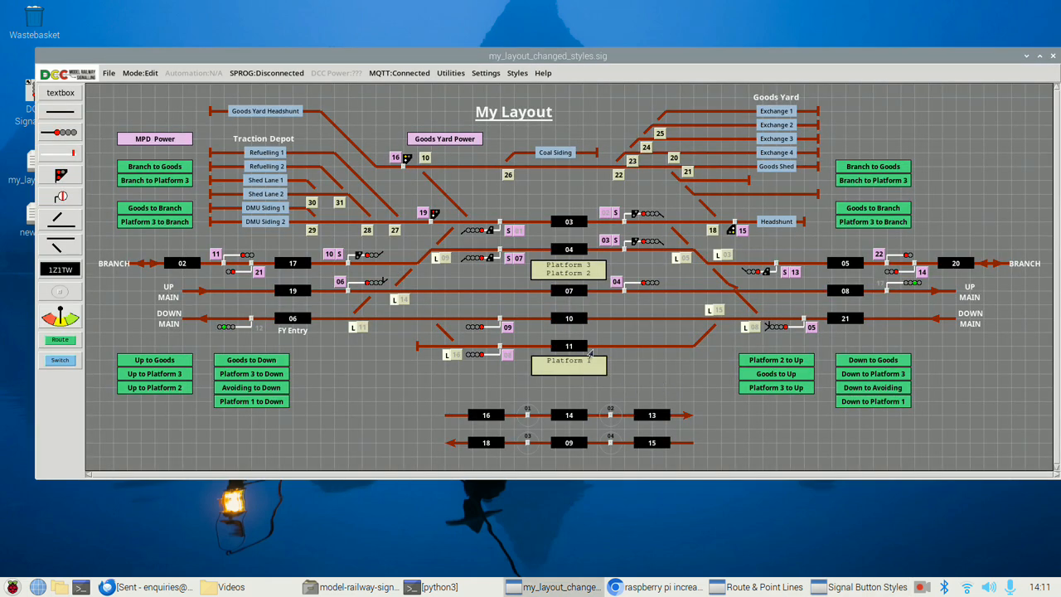
{"action": "left_click", "coordinate": [516, 73]}
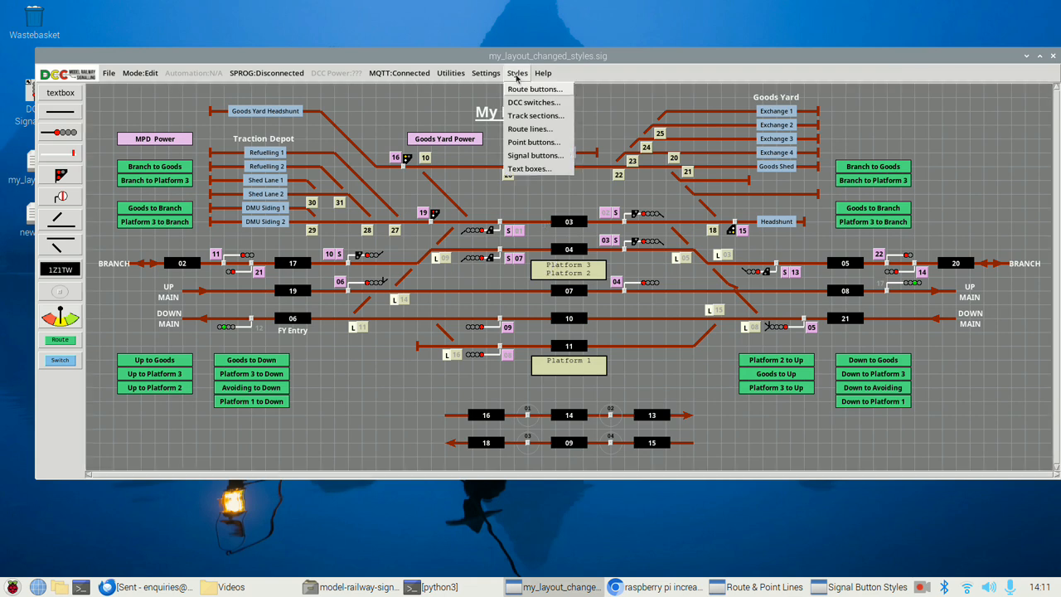
{"action": "left_click", "coordinate": [535, 155]}
{"action": "left_click_drag", "start_coordinate": [720, 101], "coordinate": [316, 155]}
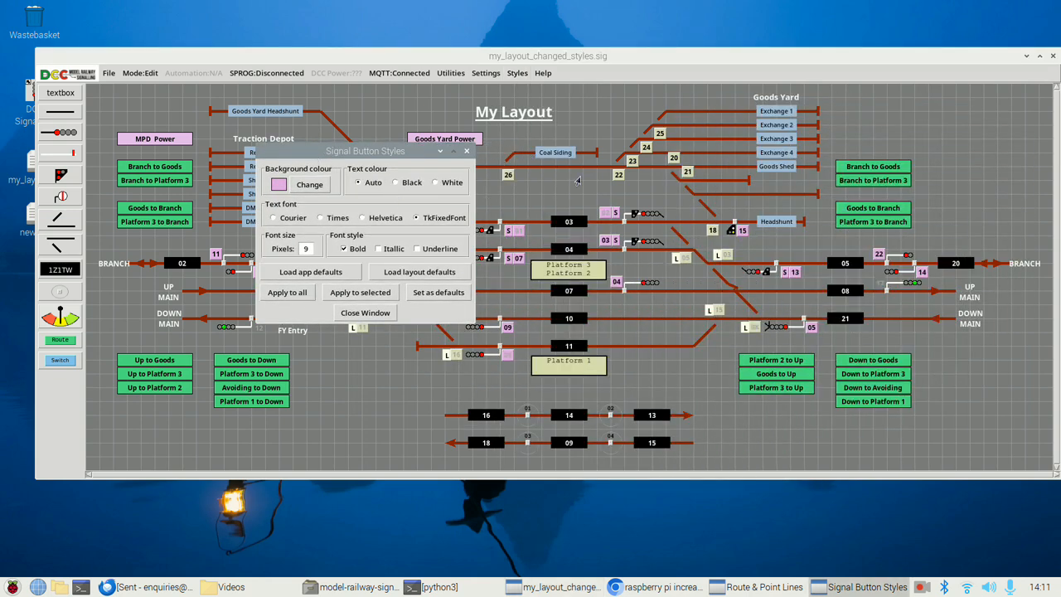
{"action": "left_click_drag", "start_coordinate": [574, 117], "coordinate": [1031, 457]}
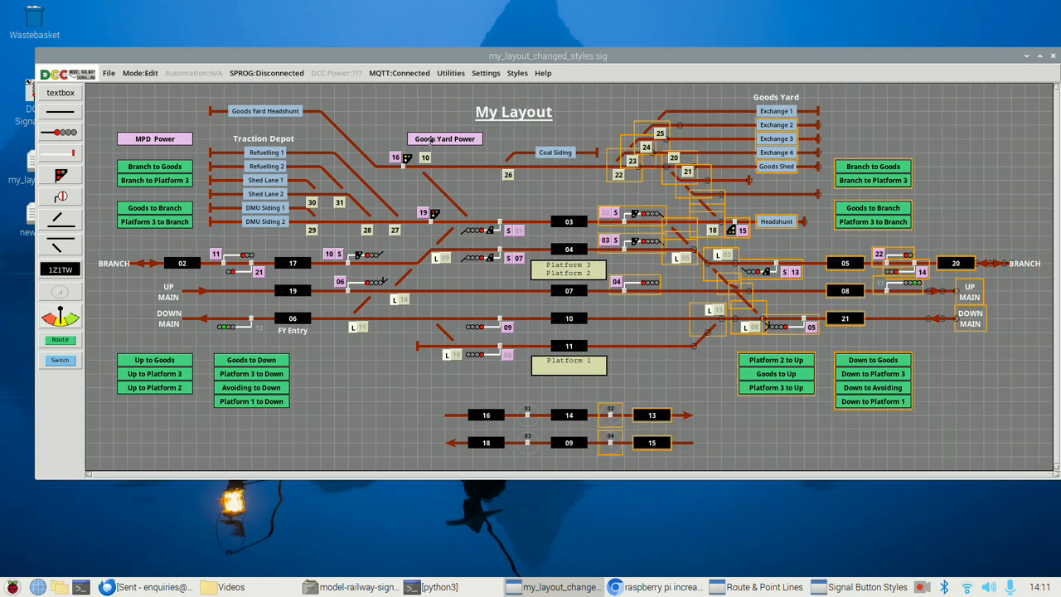
{"action": "left_click_drag", "start_coordinate": [435, 58], "coordinate": [403, 64]}
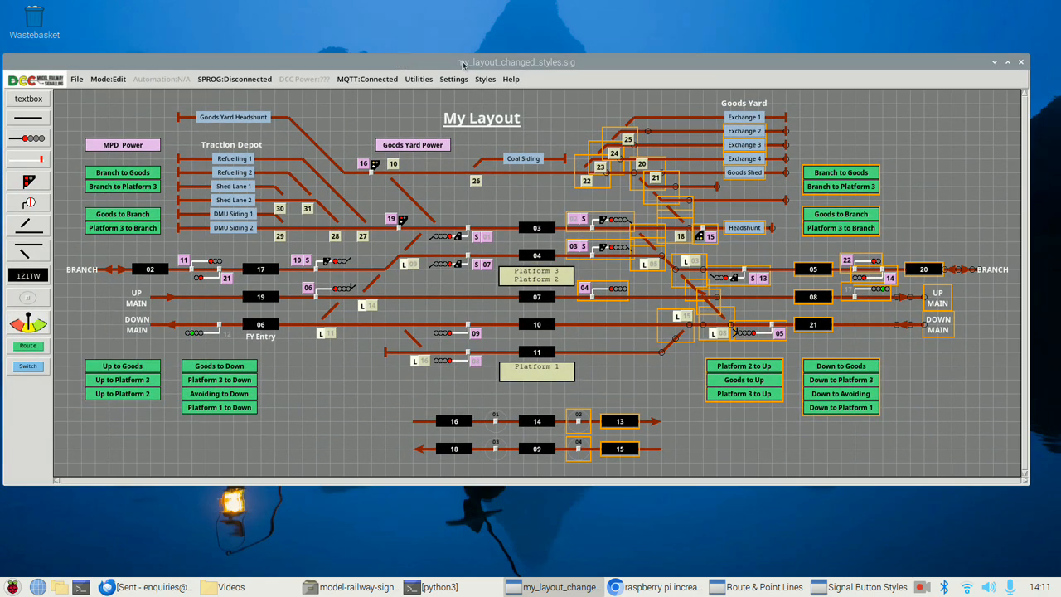
Try applying the application default signal button style to the selected signals only
{"action": "left_click", "coordinate": [485, 79]}
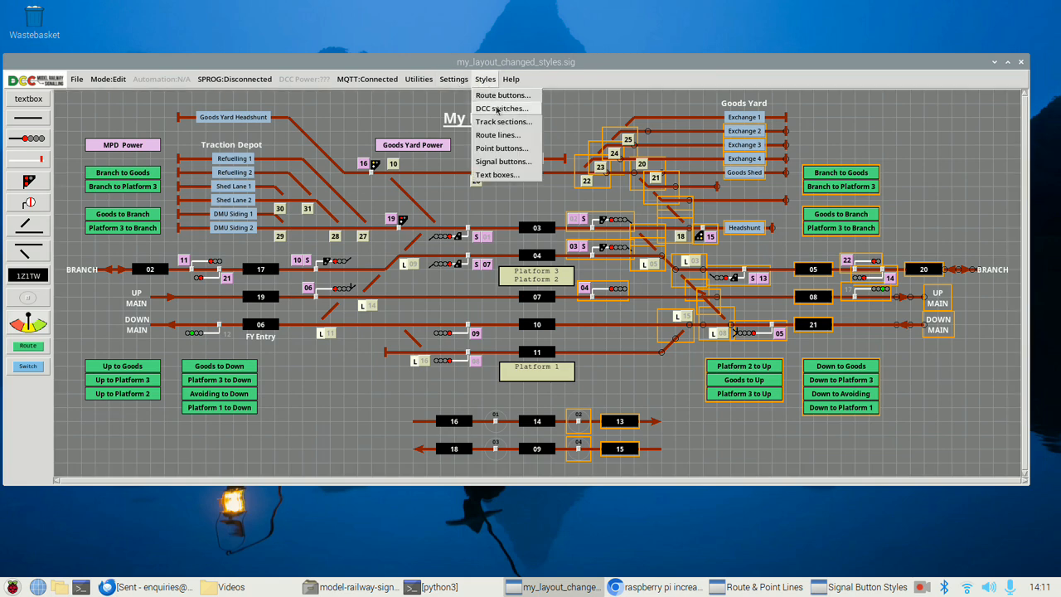
{"action": "left_click", "coordinate": [503, 161]}
{"action": "left_click_drag", "start_coordinate": [389, 156], "coordinate": [389, 24]}
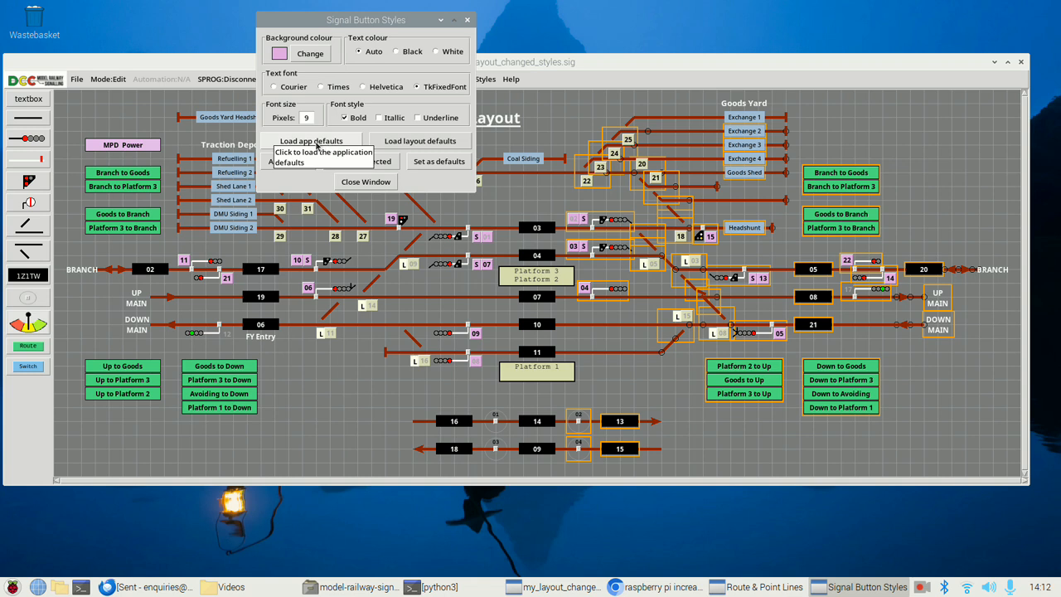
{"action": "left_click", "coordinate": [317, 145]}
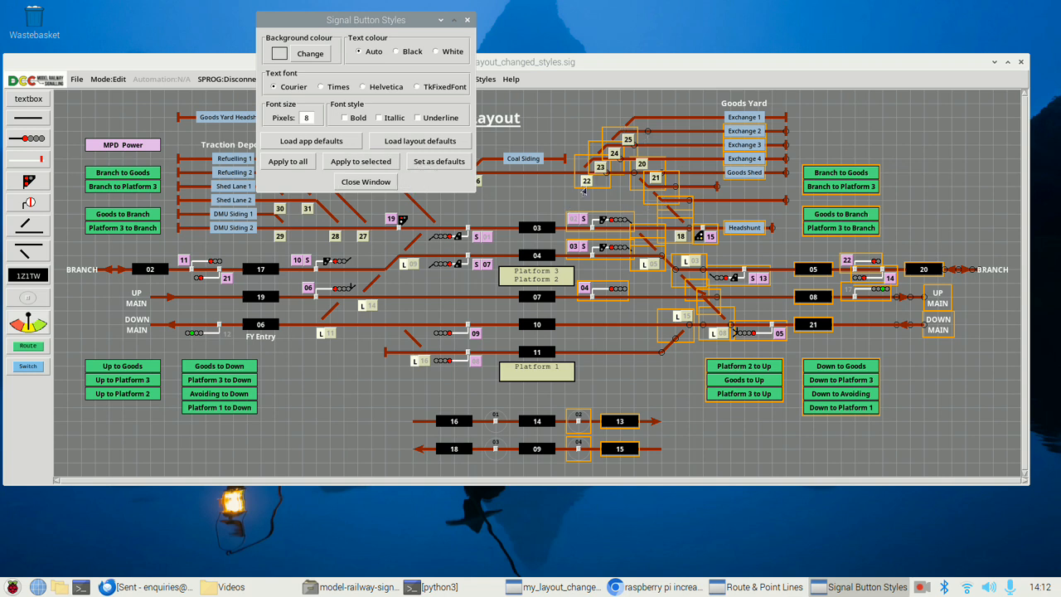
{"action": "left_click", "coordinate": [346, 162]}
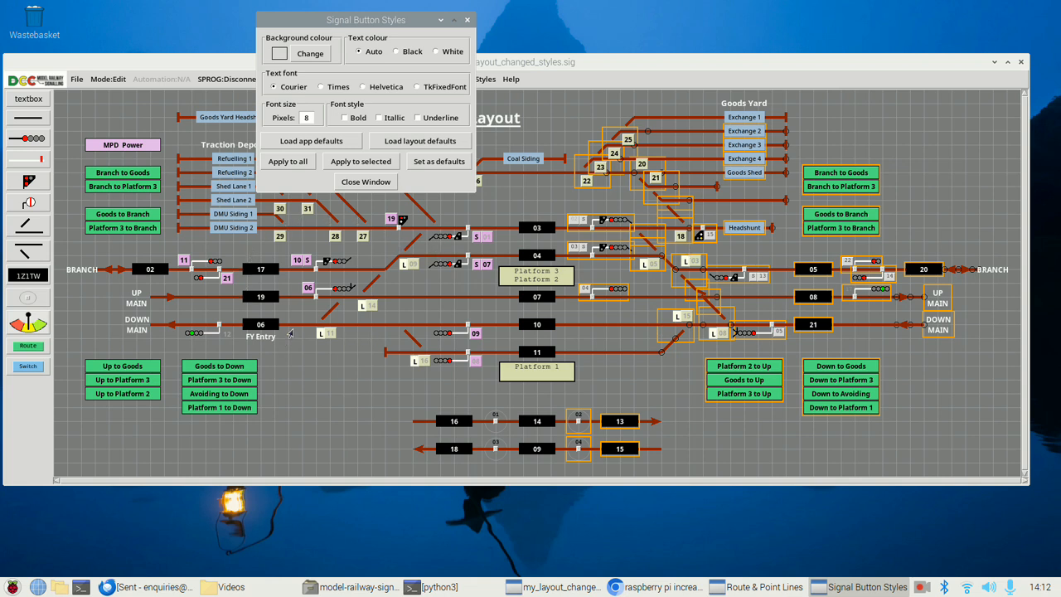
{"action": "left_click", "coordinate": [304, 380]}
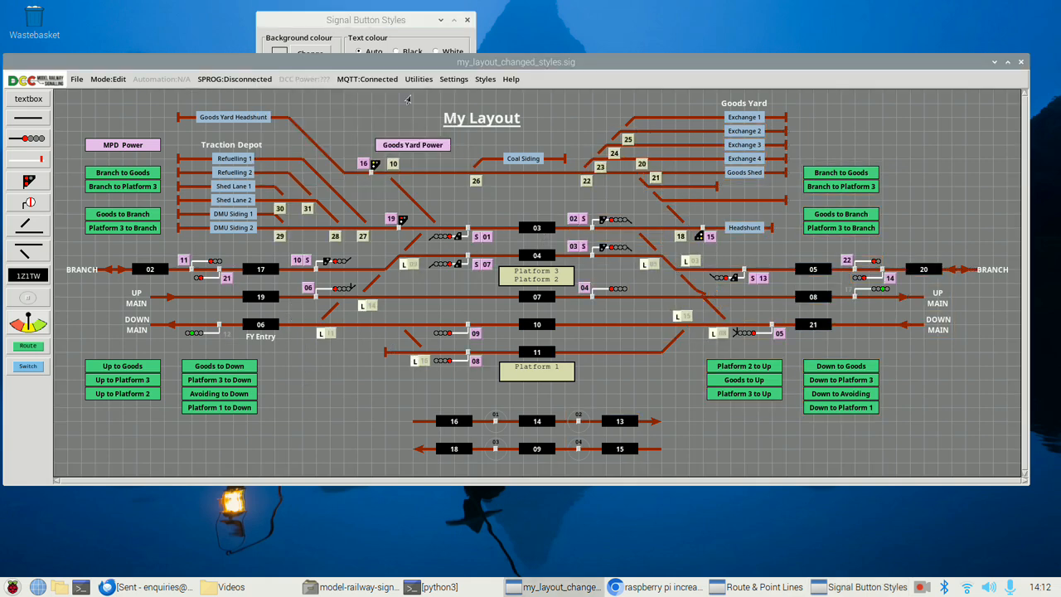
Load the layout defaults into the signal button style settings, keeping the layout's signals in view
{"action": "left_click_drag", "start_coordinate": [386, 21], "coordinate": [486, 28]}
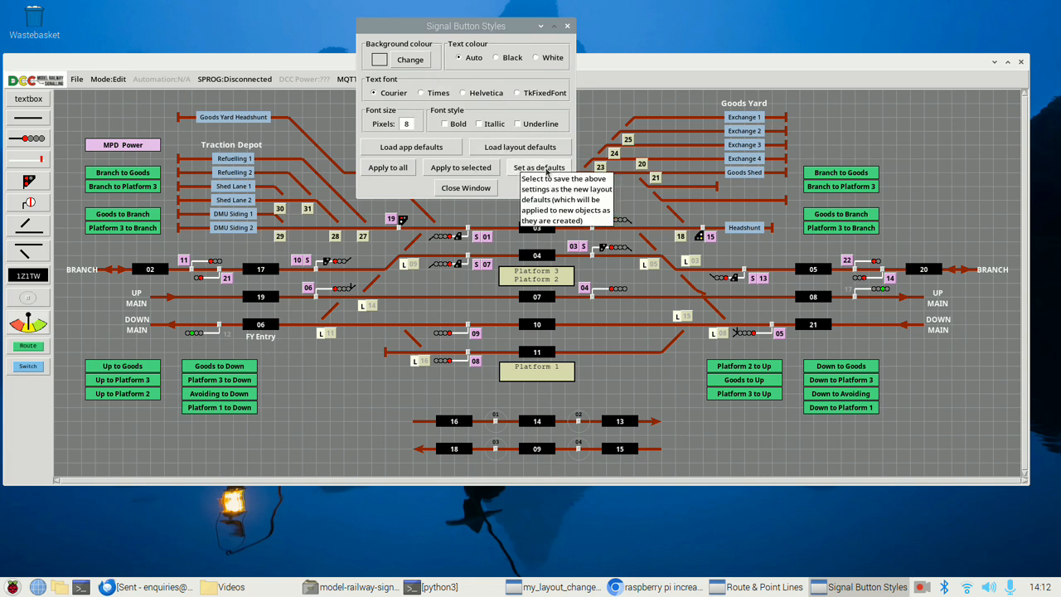
{"action": "left_click", "coordinate": [525, 151]}
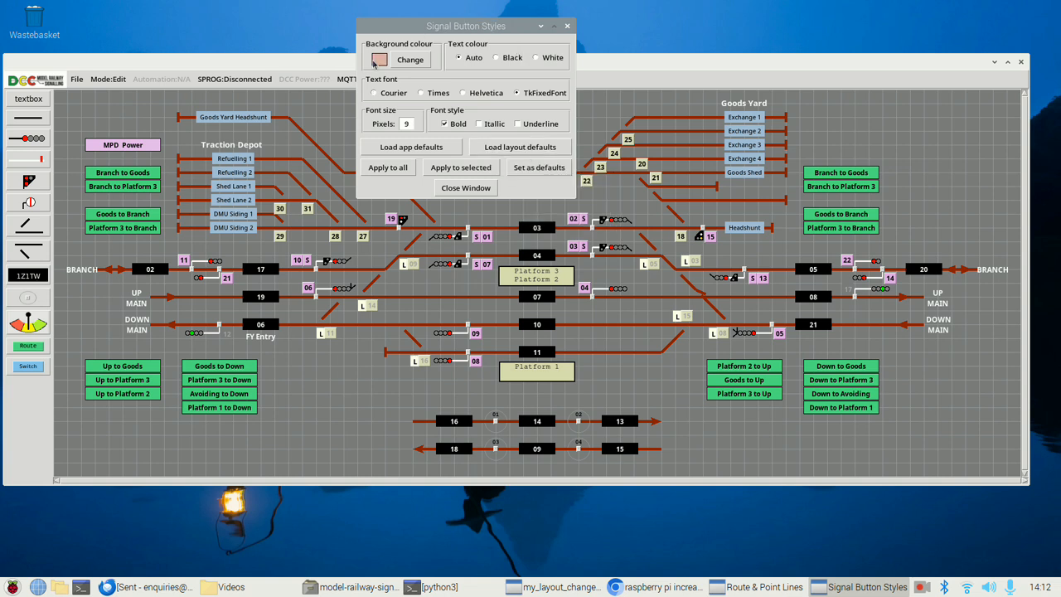
{"action": "left_click_drag", "start_coordinate": [453, 29], "coordinate": [679, 30]}
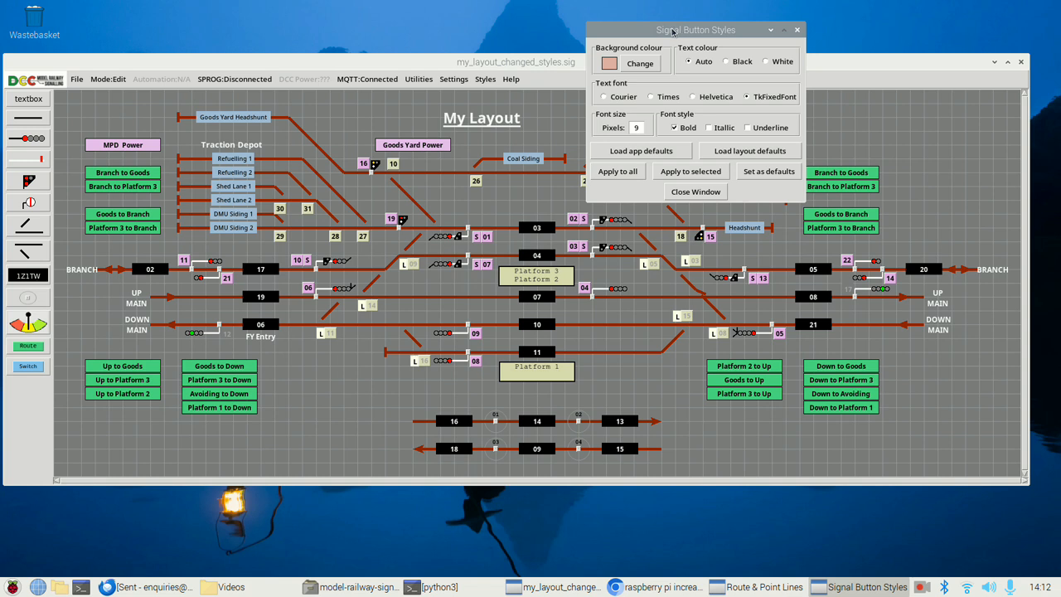
{"action": "left_click_drag", "start_coordinate": [672, 30], "coordinate": [812, 33]}
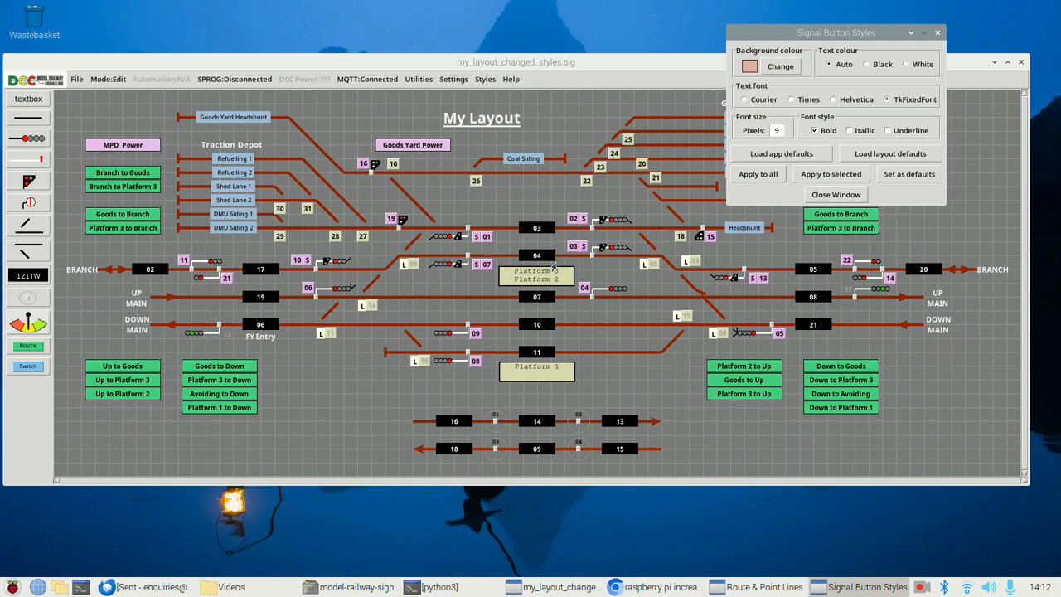